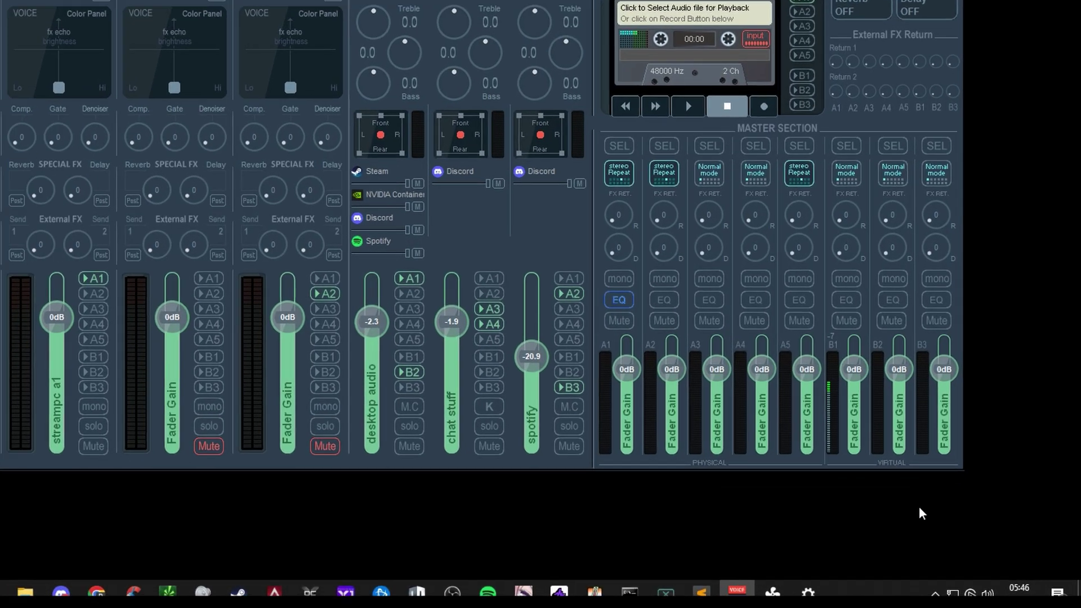
- Open the Windows sound options menu from the taskbar speaker icon beside the Voicemeeter mixer
{"action": "right_click", "coordinate": [983, 591]}
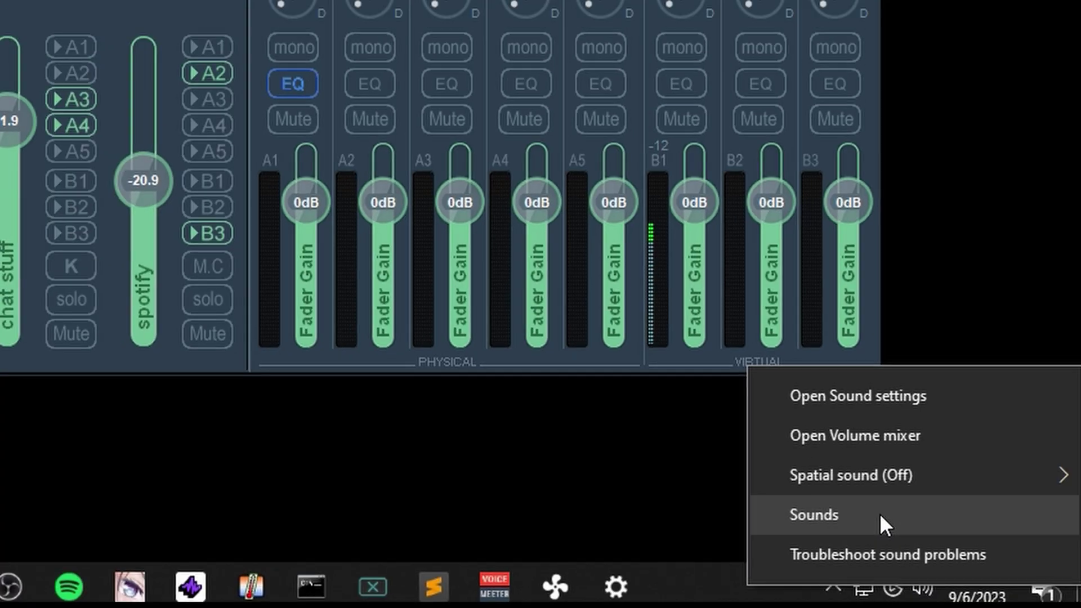
- Open the classic Sound dialog from the tray menu, nudge it right, and show its playback devices
{"action": "left_click", "coordinate": [853, 502]}
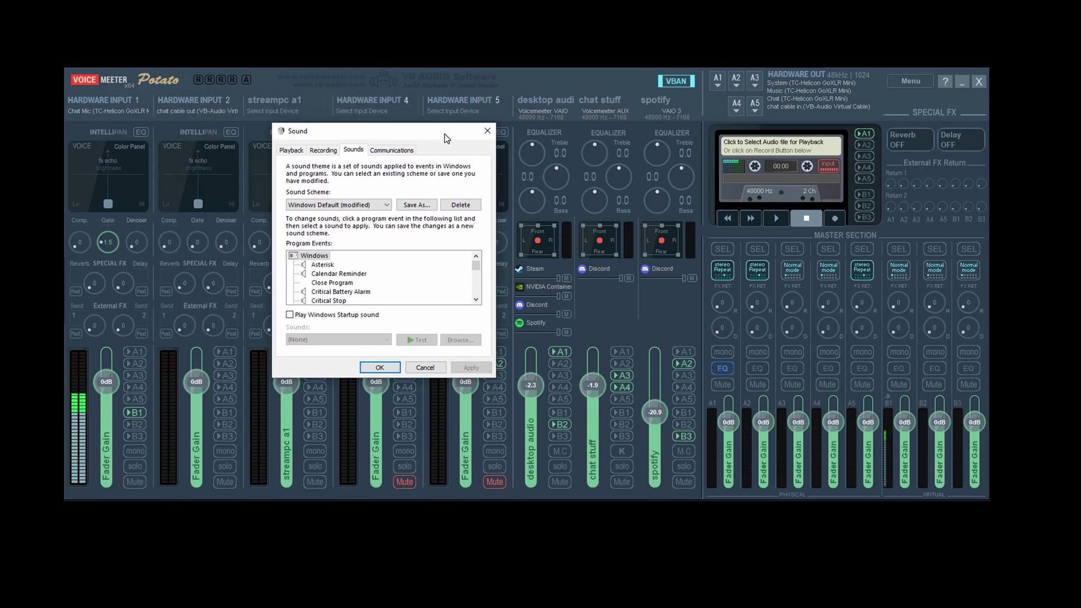
{"action": "left_click_drag", "start_coordinate": [446, 138], "coordinate": [465, 136]}
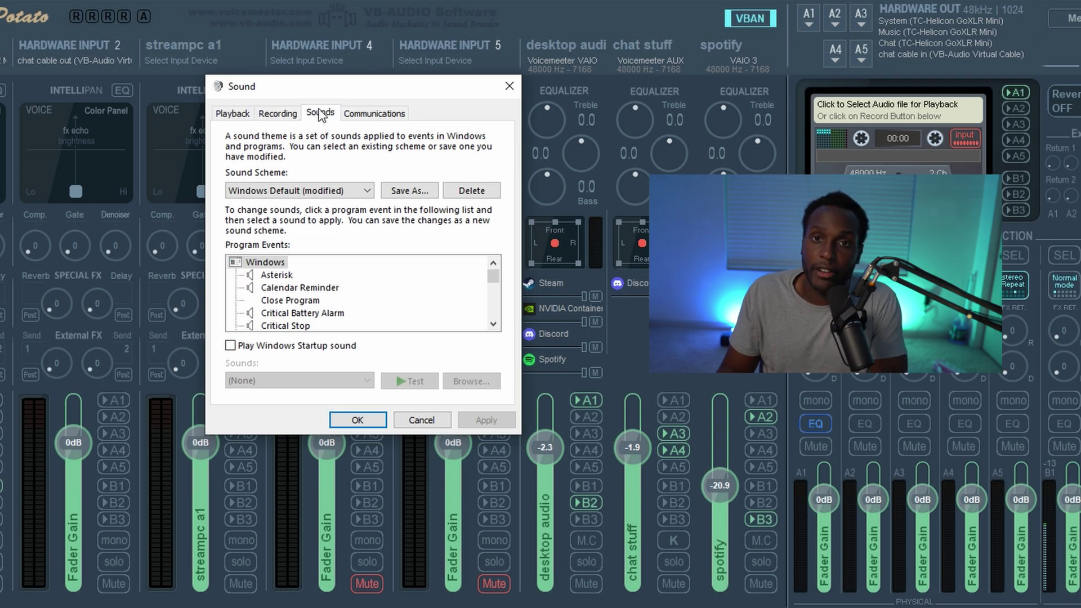
{"action": "left_click", "coordinate": [236, 111]}
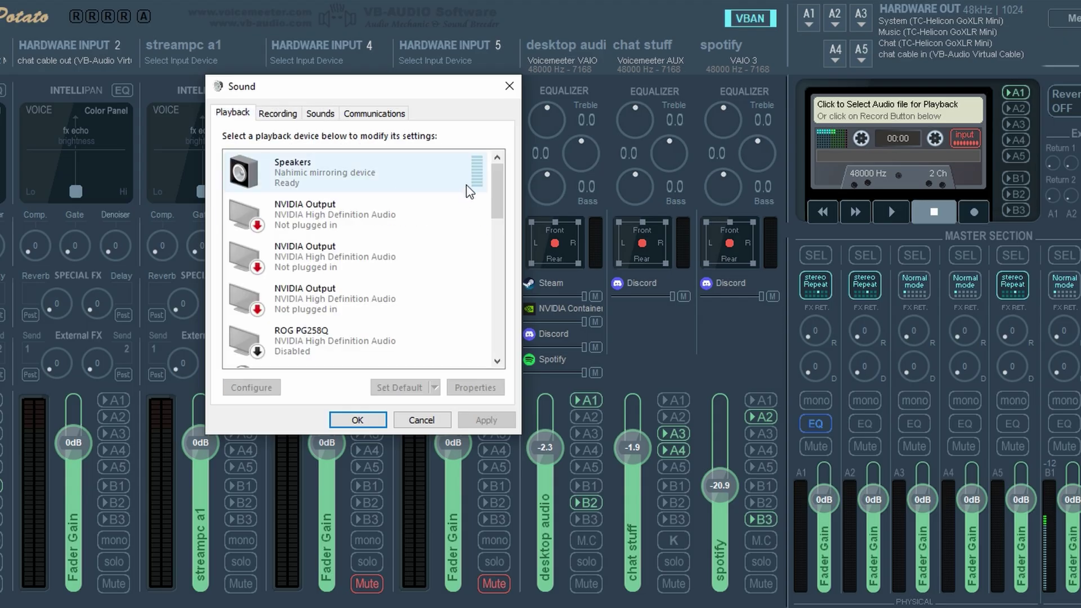
- Confirm VoiceMeeter Input is the default playback device and VoiceMeeter Aux Input the default communications device
{"action": "left_click_drag", "start_coordinate": [497, 211], "coordinate": [493, 344]}
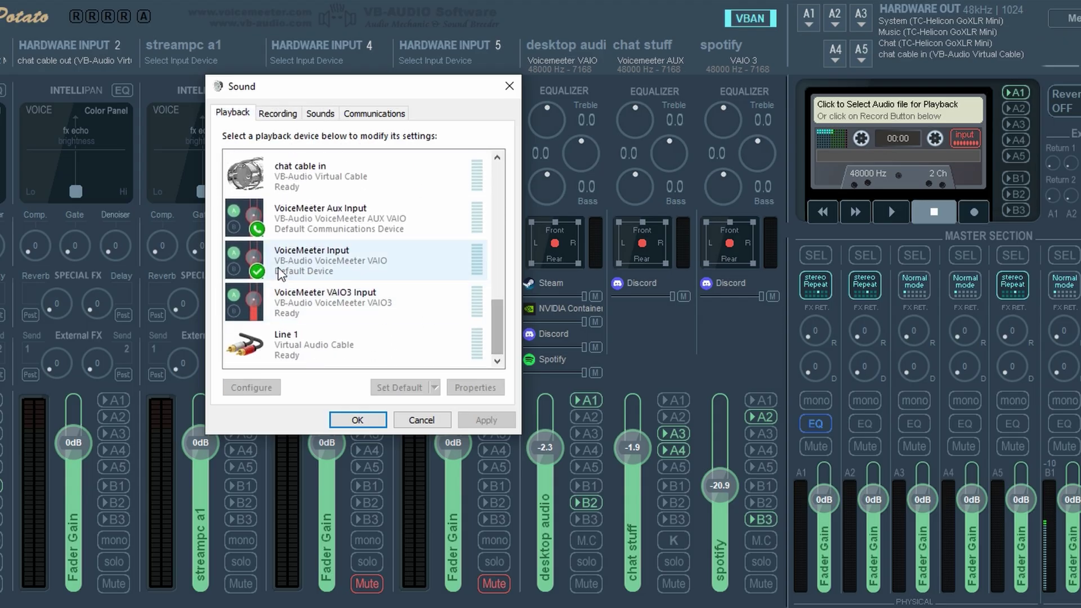
{"action": "left_click", "coordinate": [388, 269]}
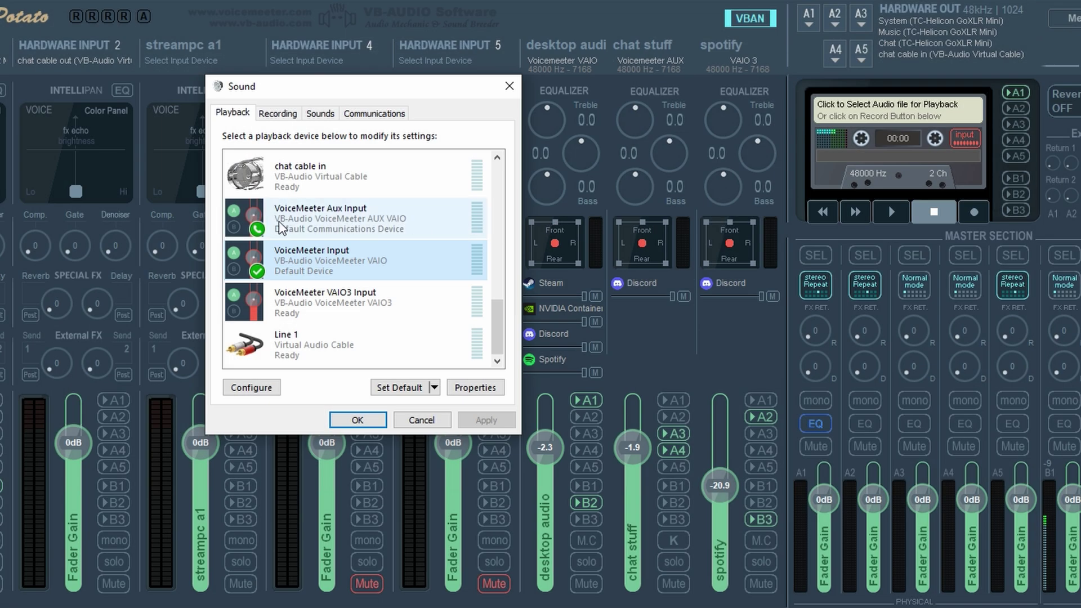
{"action": "left_click", "coordinate": [282, 227]}
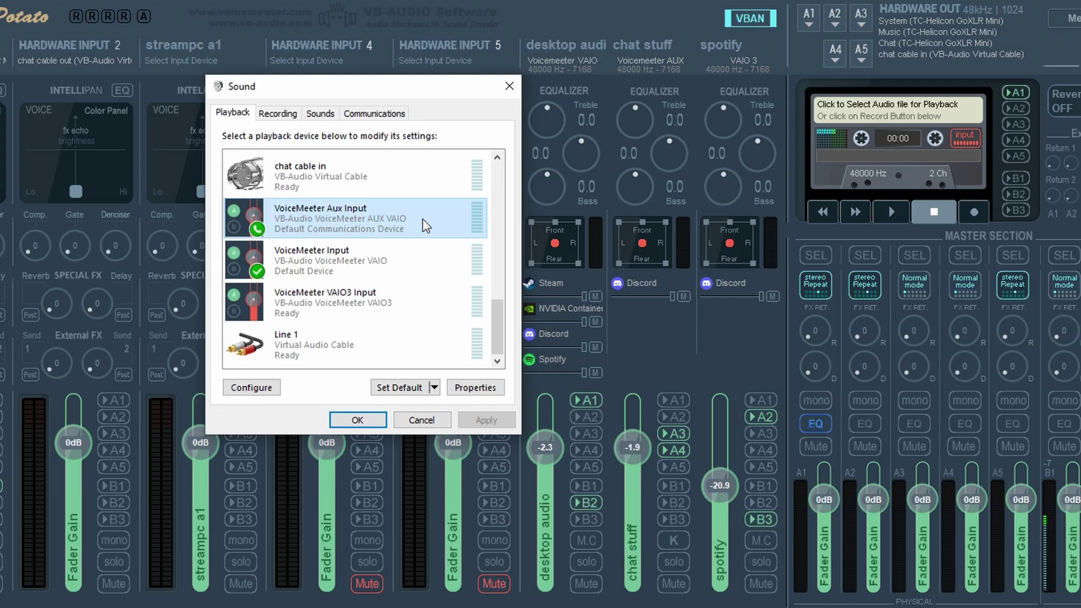
{"action": "left_click", "coordinate": [435, 388]}
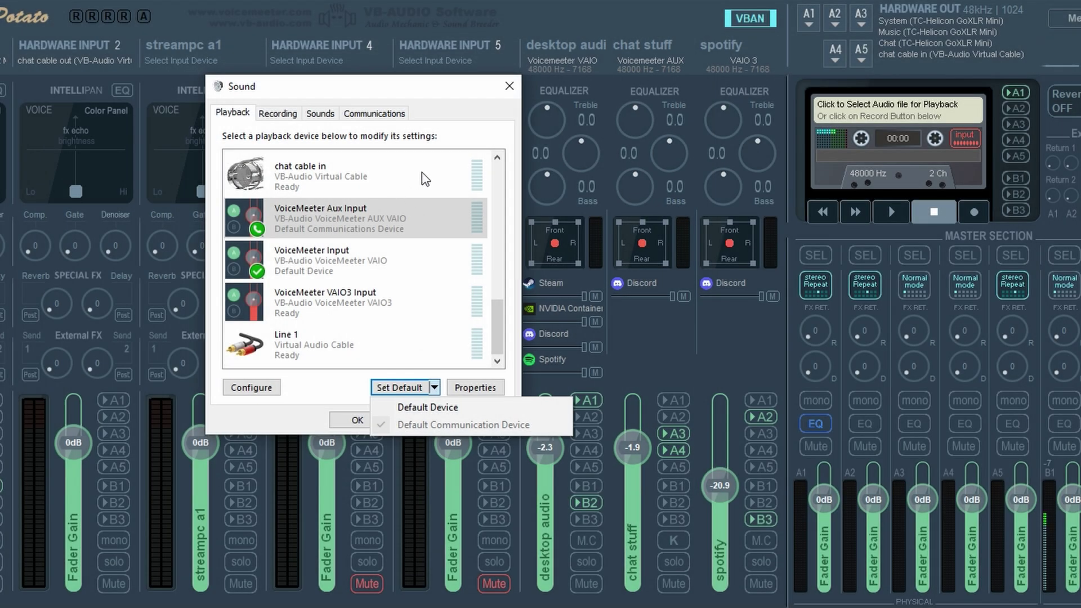
{"action": "left_click", "coordinate": [286, 117]}
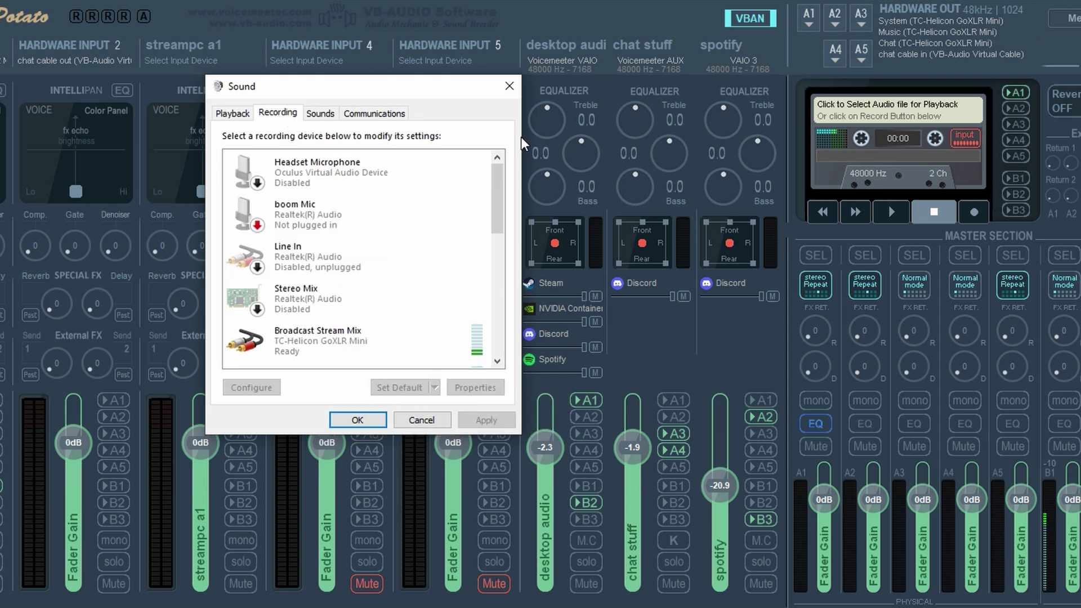
- Scroll the Recording list and confirm VoiceMeeter Output is the Default Device
{"action": "left_click_drag", "start_coordinate": [501, 179], "coordinate": [501, 283]}
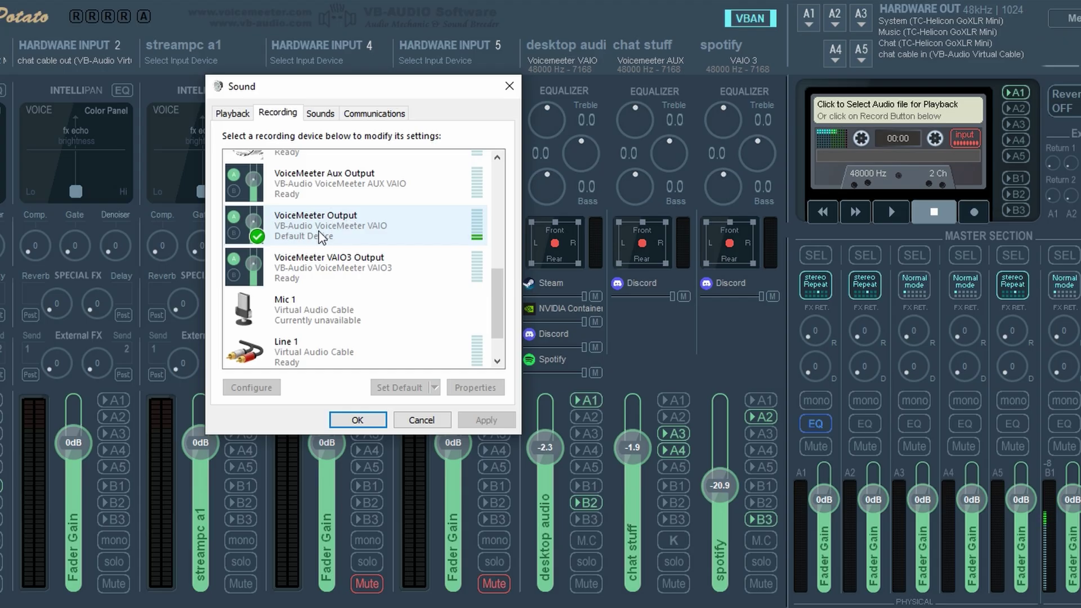
{"action": "left_click", "coordinate": [384, 230]}
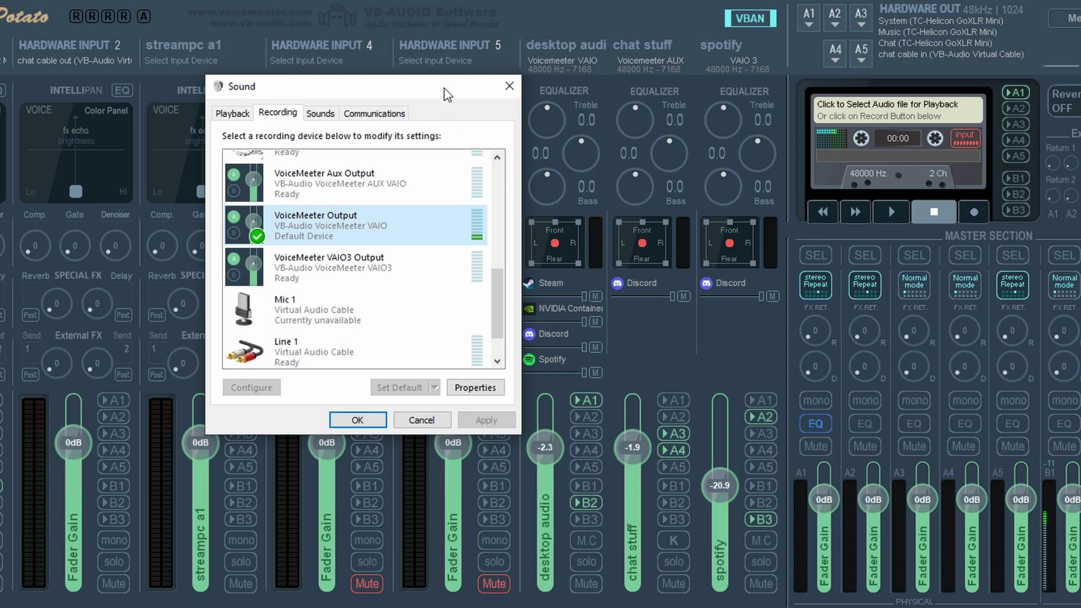
- Close the Sound dialog and inspect the device choices for output A1 and Hardware Input 1
{"action": "left_click", "coordinate": [509, 86]}
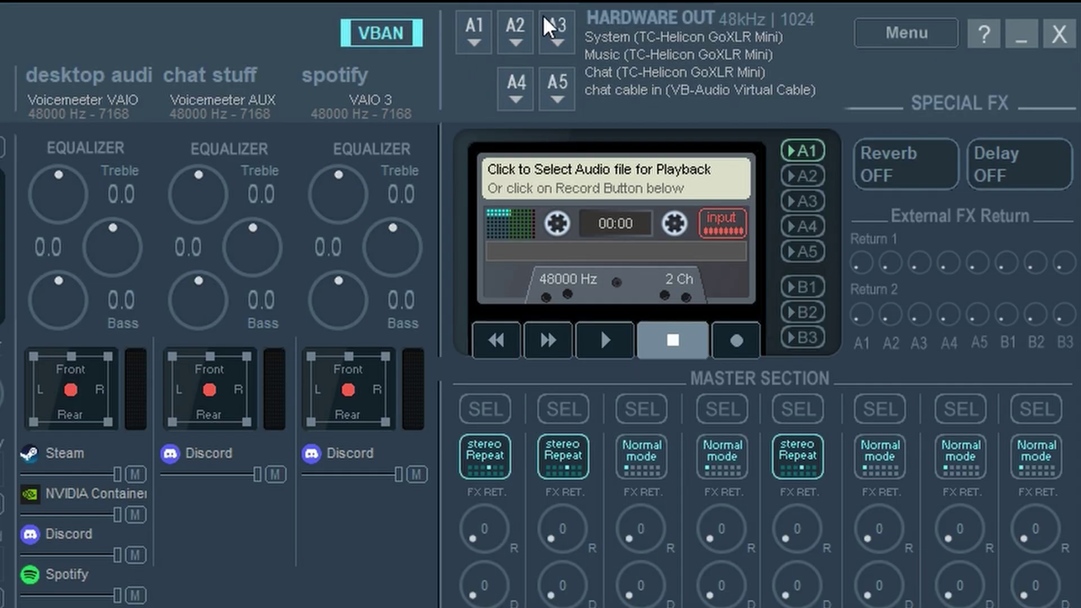
{"action": "left_click", "coordinate": [471, 38]}
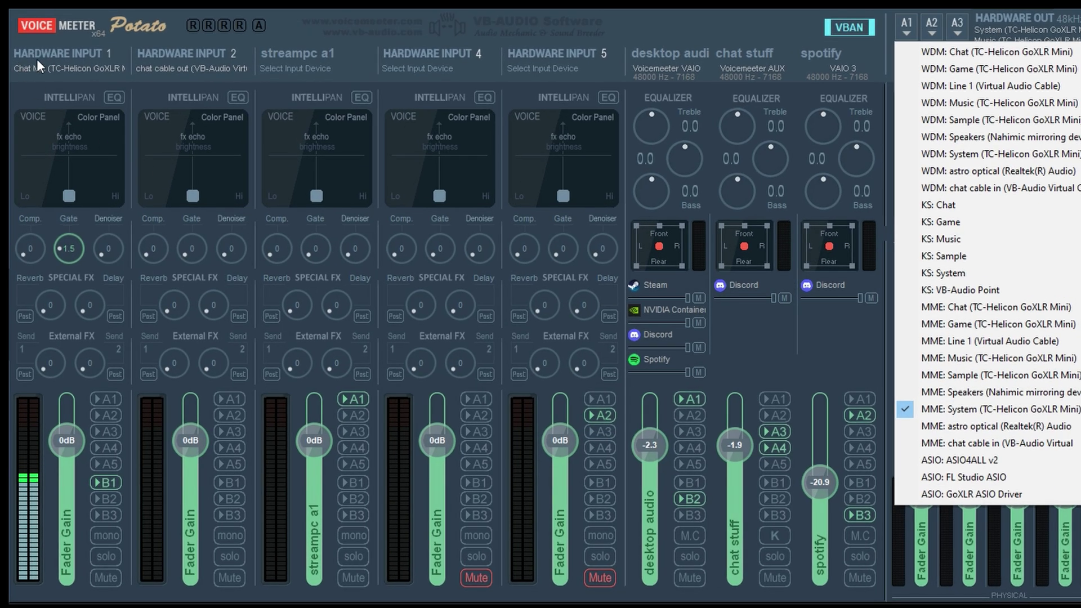
{"action": "left_click", "coordinate": [34, 69]}
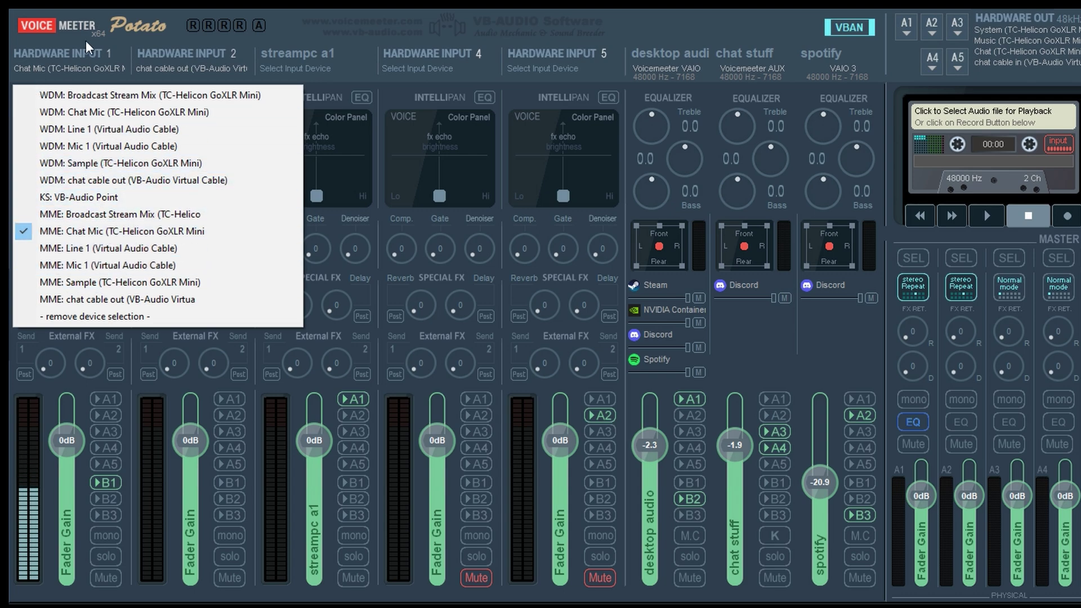
- Dismiss the Hardware Input 1 device list without changing it, keeping Chat Mic
{"action": "left_click", "coordinate": [286, 22]}
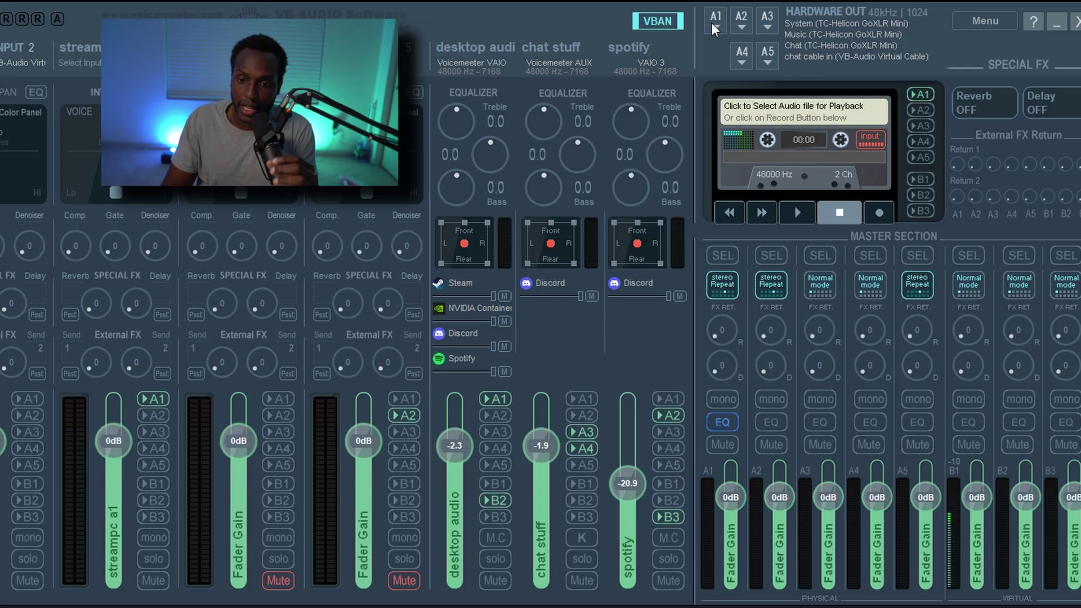
- Switch desktop audio's A1 button and enable its B1 send; toggle Hardware Input 1's B1 off and back on
{"action": "left_click", "coordinate": [497, 400]}
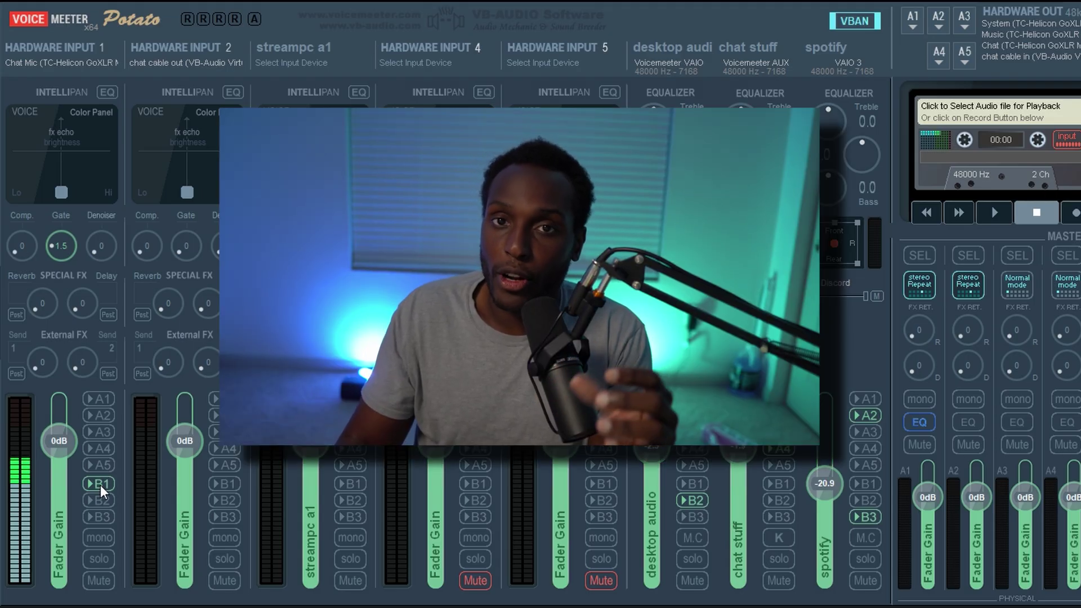
{"action": "left_click", "coordinate": [101, 485]}
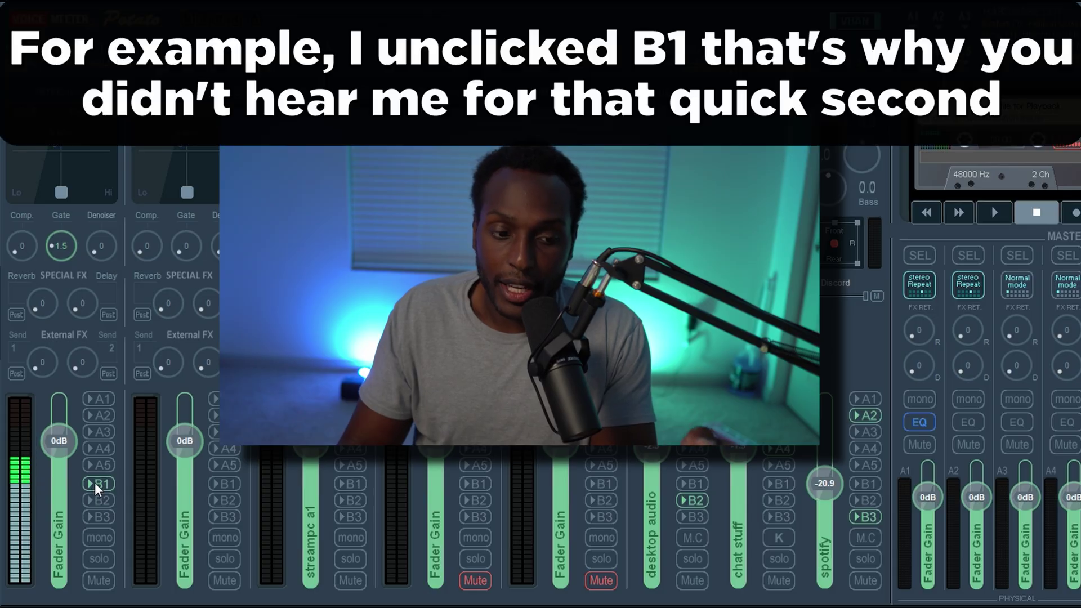
{"action": "left_click", "coordinate": [99, 484]}
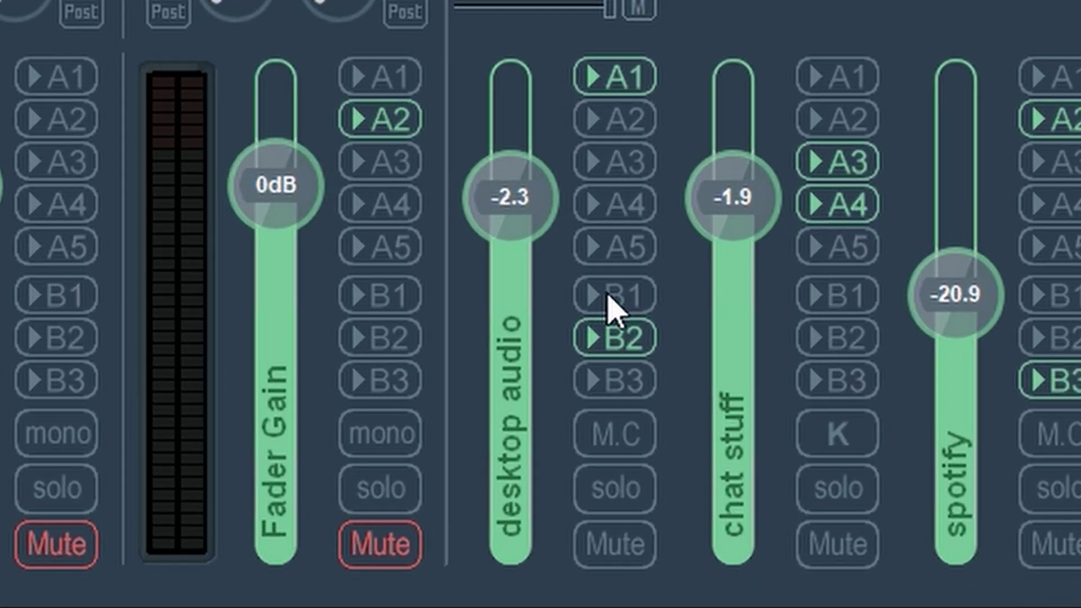
{"action": "left_click", "coordinate": [620, 317]}
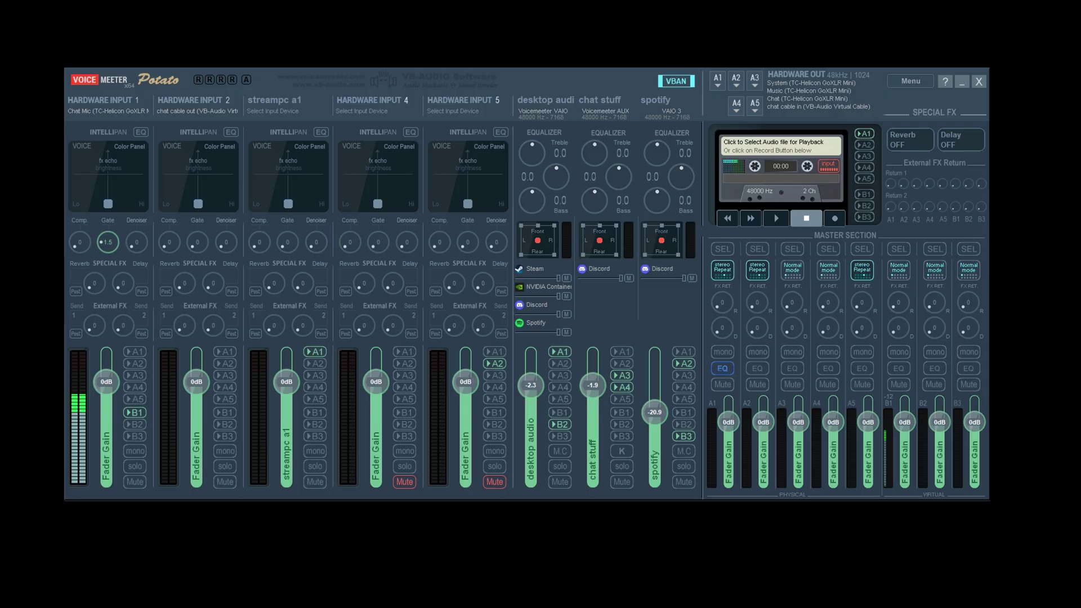
{"action": "key", "text": "alt+Tab"}
- Move Spotify down-left, then bring the Voicemeeter mixer forward and shift it right and down
{"action": "left_click_drag", "start_coordinate": [409, 22], "coordinate": [357, 10]}
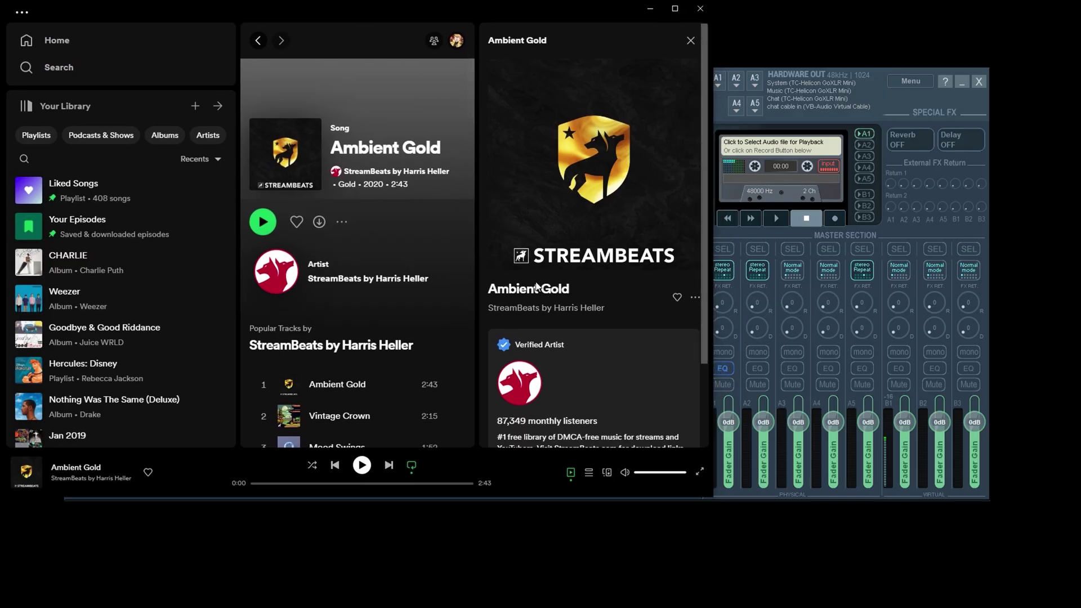
{"action": "left_click", "coordinate": [880, 93]}
{"action": "left_click_drag", "start_coordinate": [893, 119], "coordinate": [951, 184]}
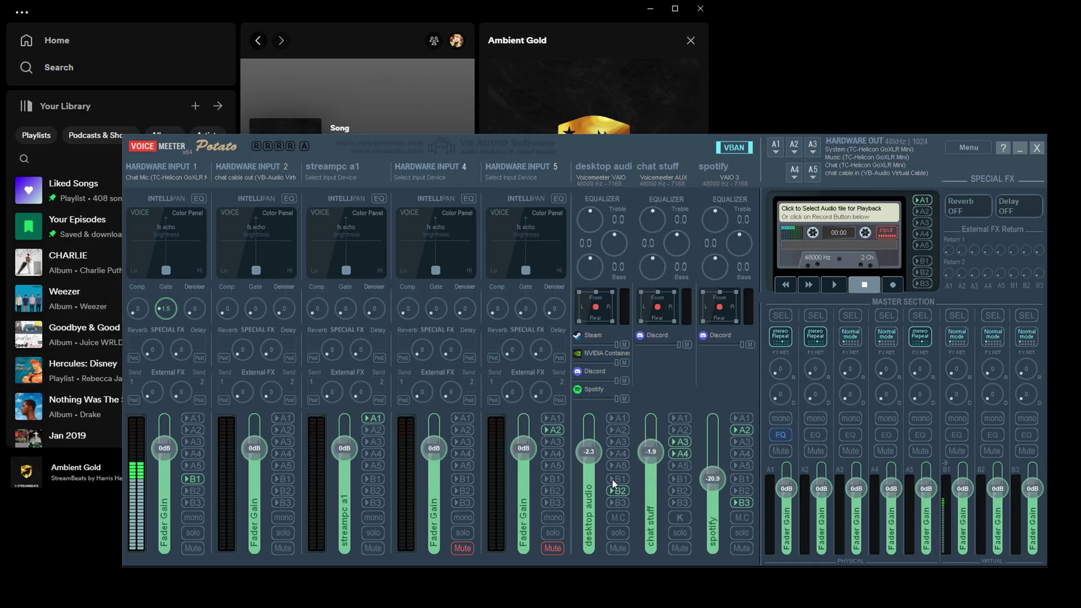
- Play Ambient Gold in Spotify, then toggle desktop audio's B1 send on and off in Voicemeeter
{"action": "left_click", "coordinate": [367, 16]}
{"action": "left_click", "coordinate": [369, 469]}
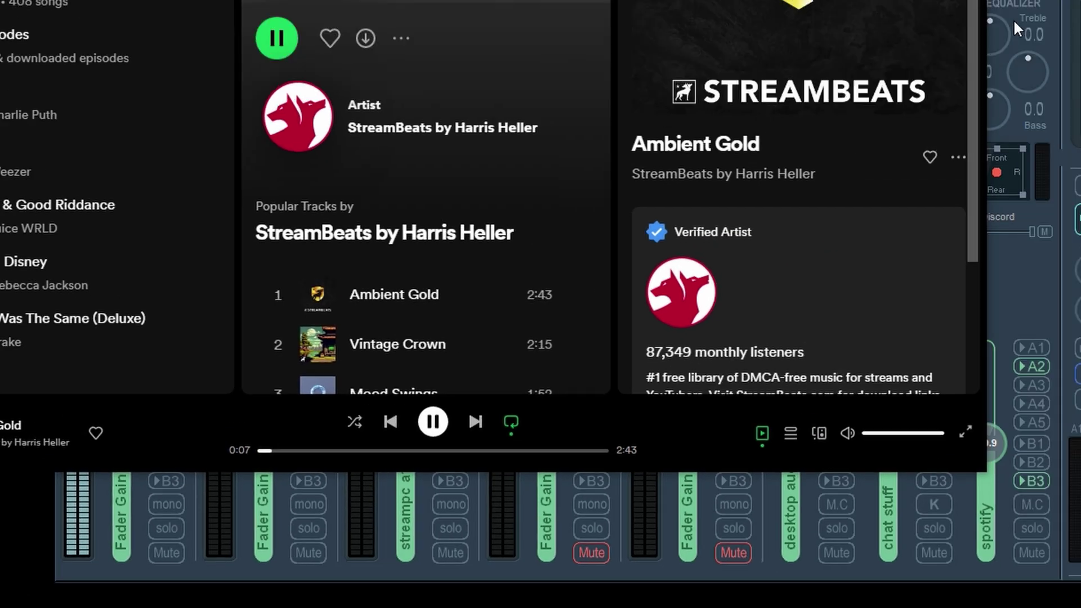
{"action": "left_click", "coordinate": [764, 170]}
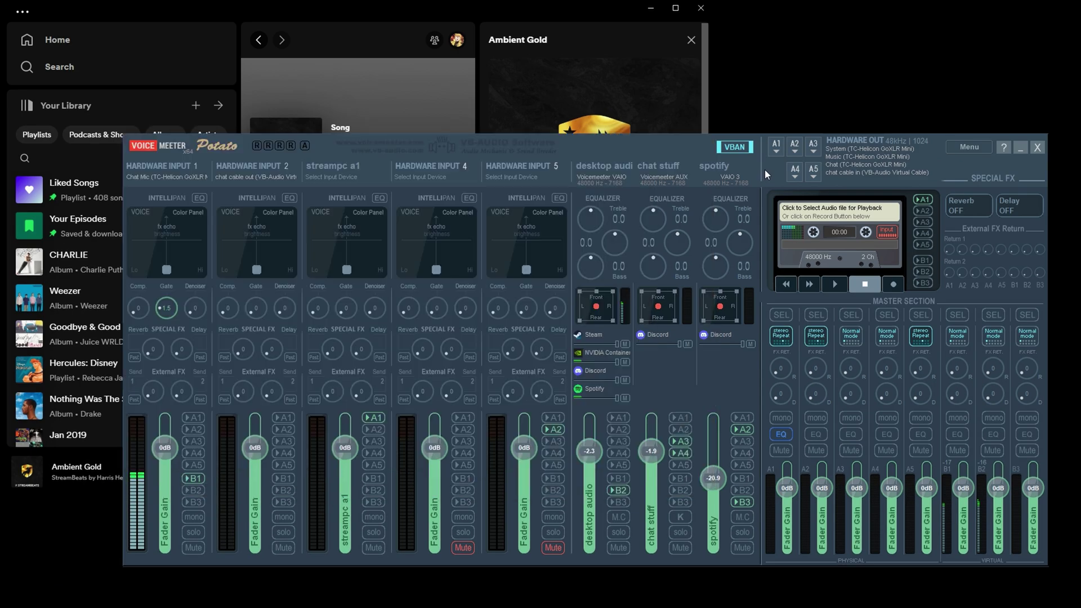
{"action": "left_click", "coordinate": [612, 478]}
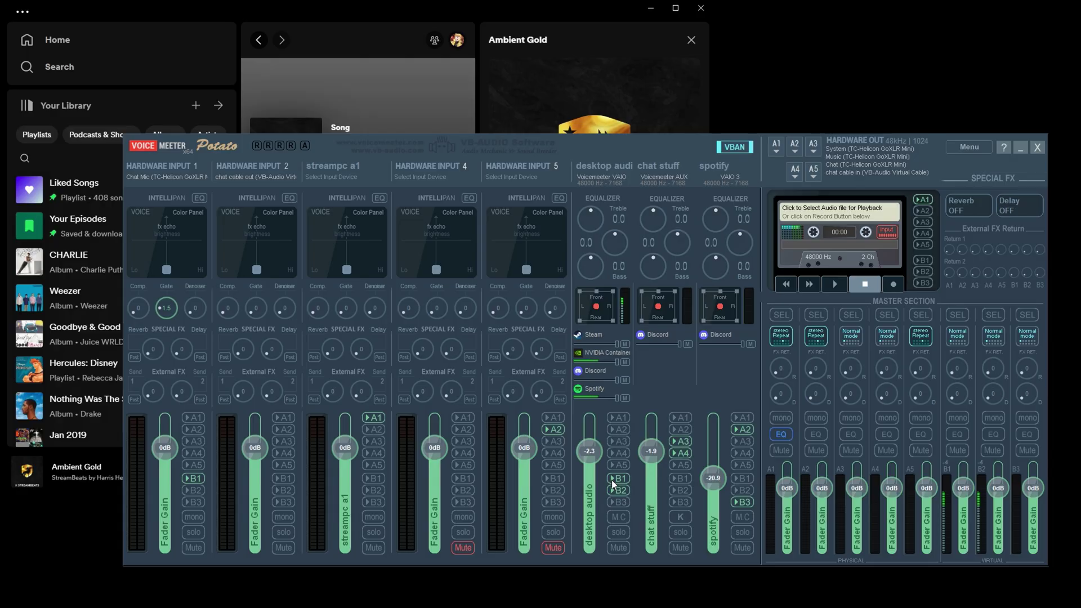
{"action": "left_click", "coordinate": [612, 479]}
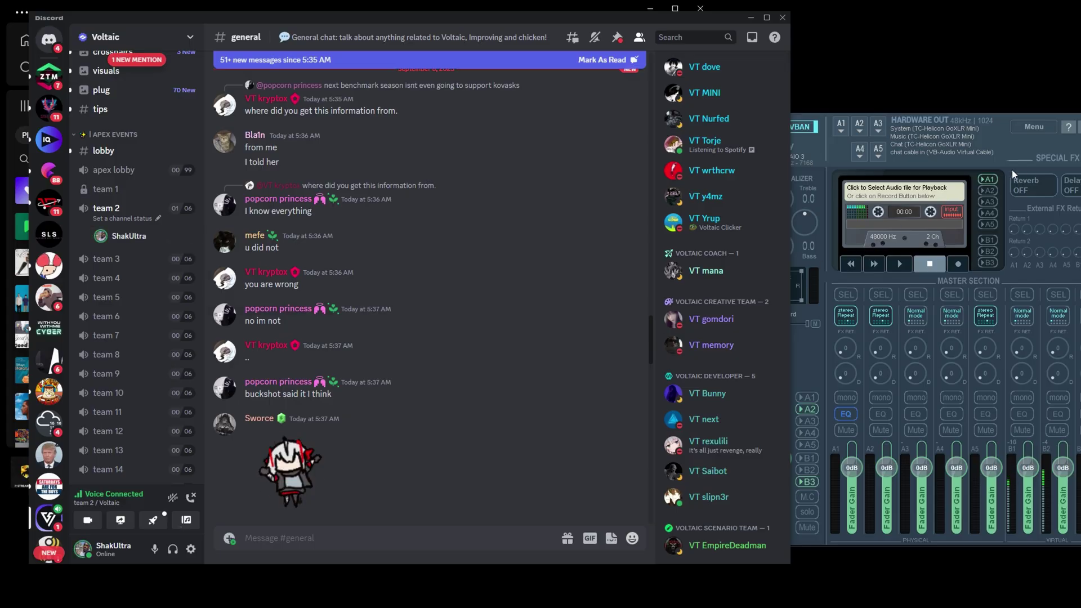
- Bring the Voicemeeter mixer in front of Discord, connected to the team 2 voice channel
{"action": "left_click", "coordinate": [1030, 154]}
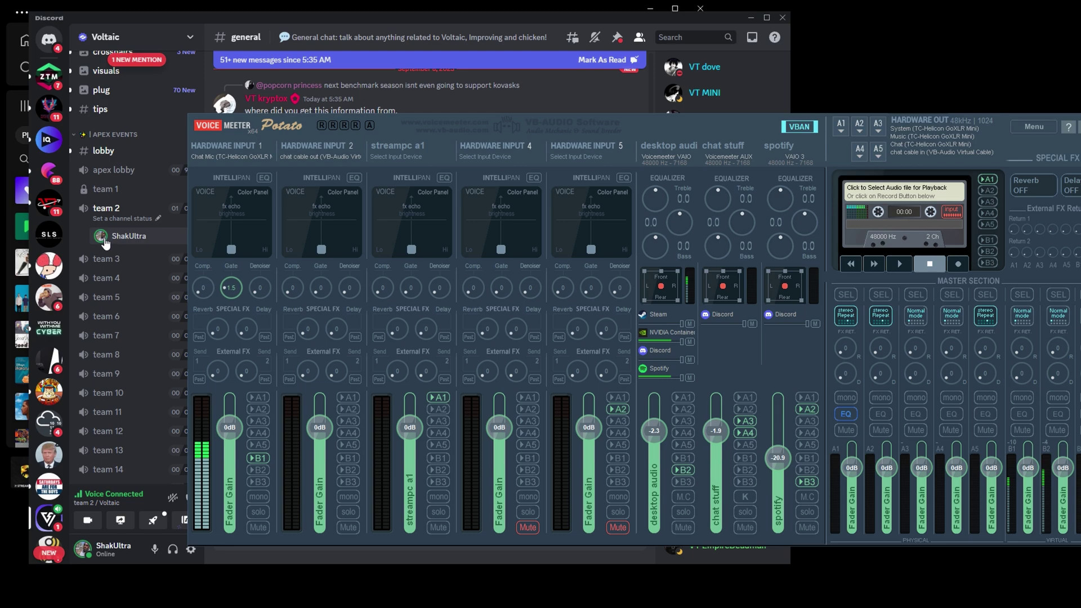
- Re-enable B1 on the desktop audio strip so the music feeds into the mic bus
{"action": "left_click", "coordinate": [685, 458]}
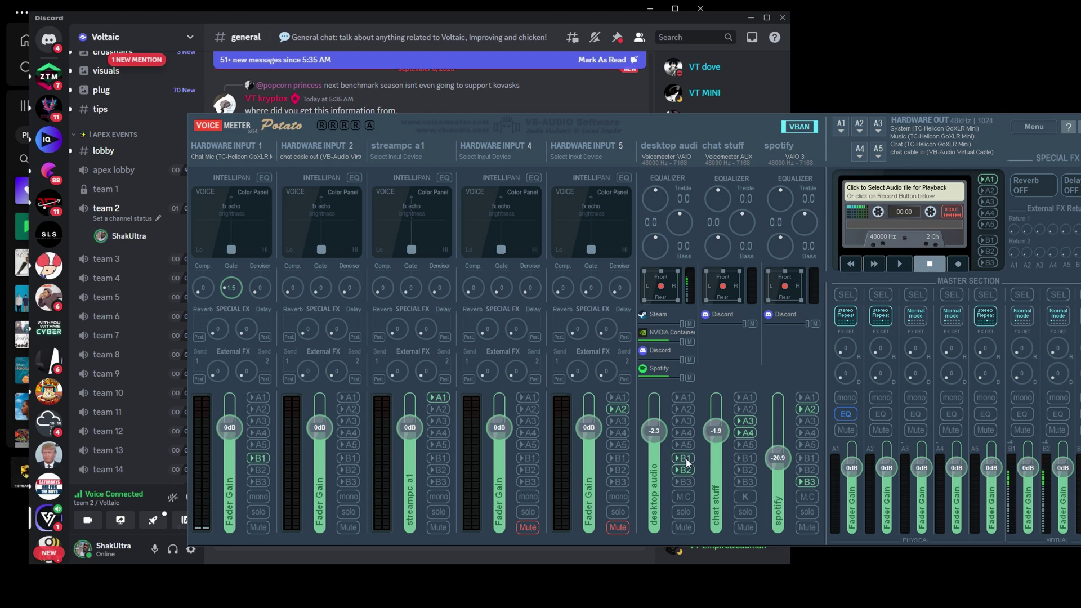